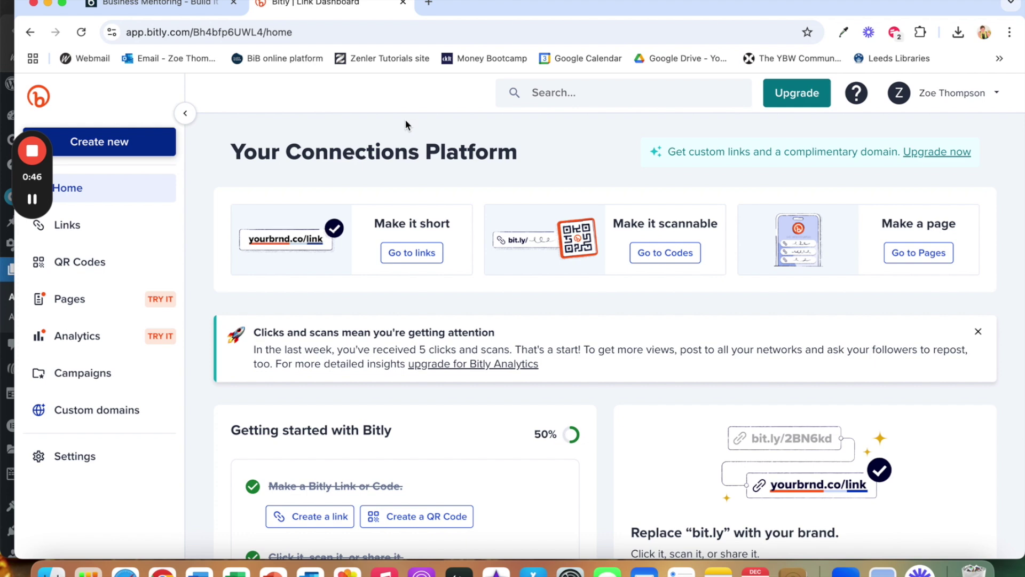
# Step: In a new tab, Google 'bitly pricing' and open Bitly's pricing page
pyautogui.click(429, 4)
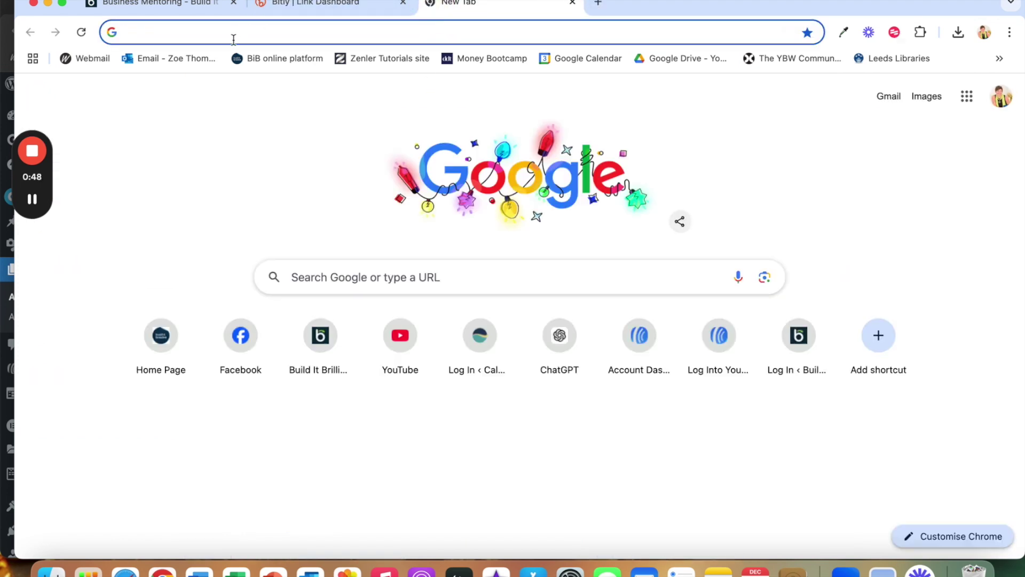
pyautogui.click(314, 273)
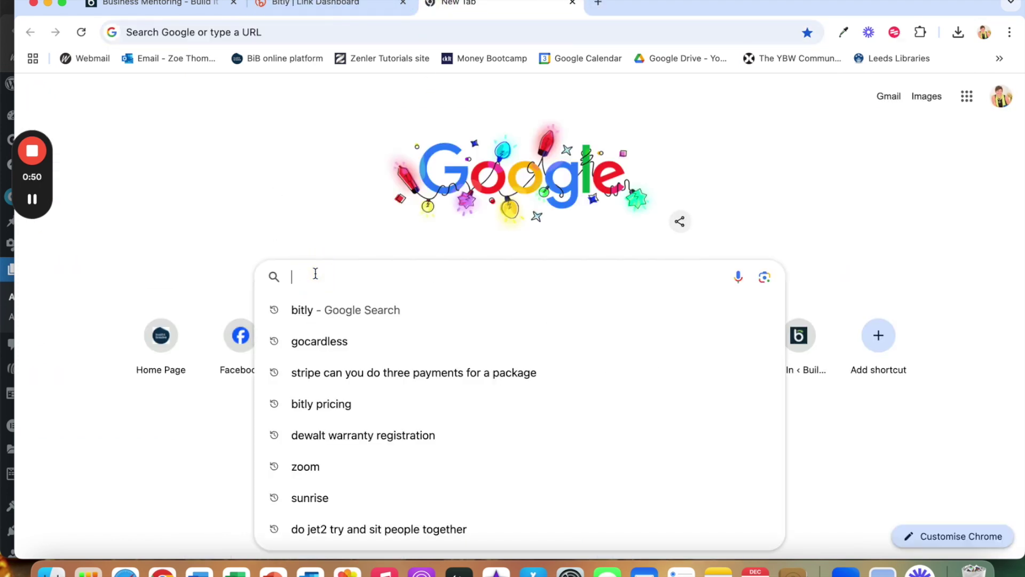
pyautogui.write('bitly pr')
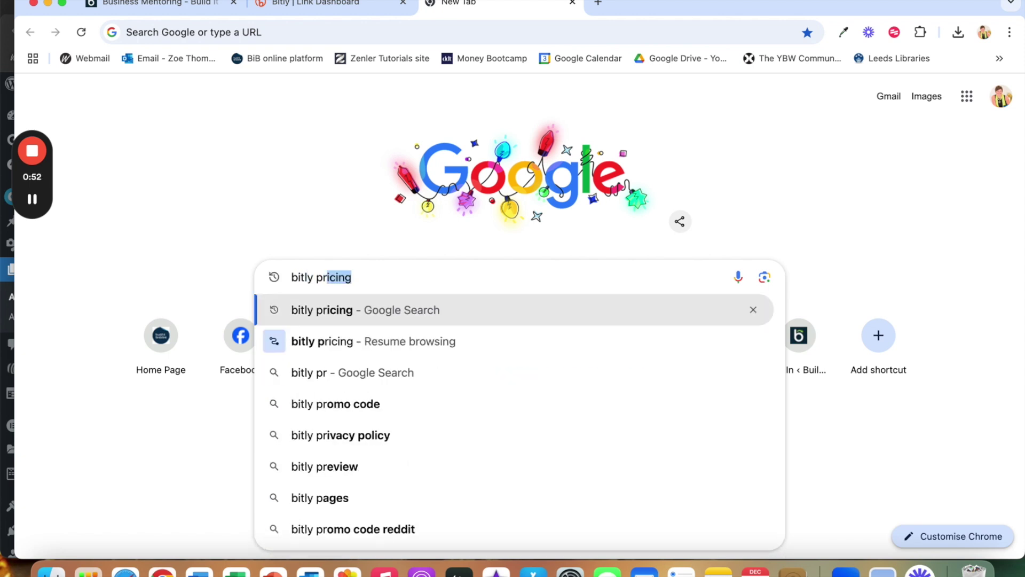
pyautogui.press('Return')
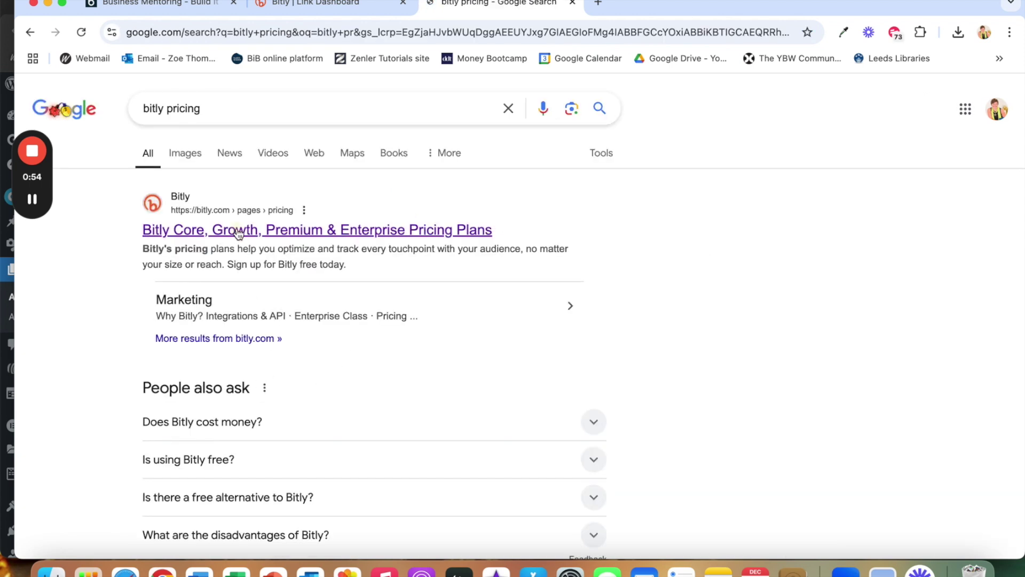
pyautogui.click(307, 233)
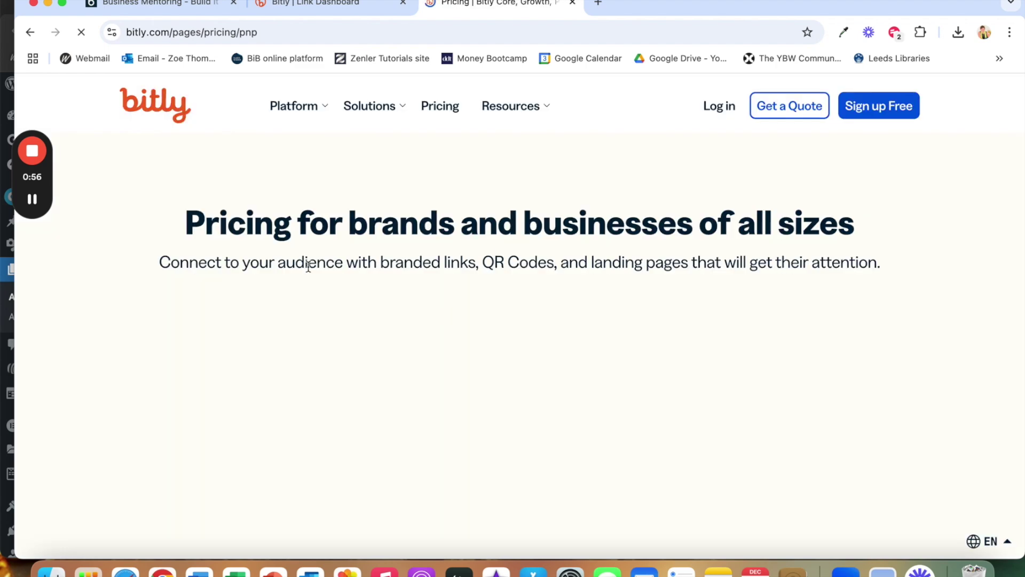
# Step: Review the Free, Core, Growth and Premium plan cards, then return to the Bitly Link Dashboard tab
pyautogui.scroll(-5, 235, 430)
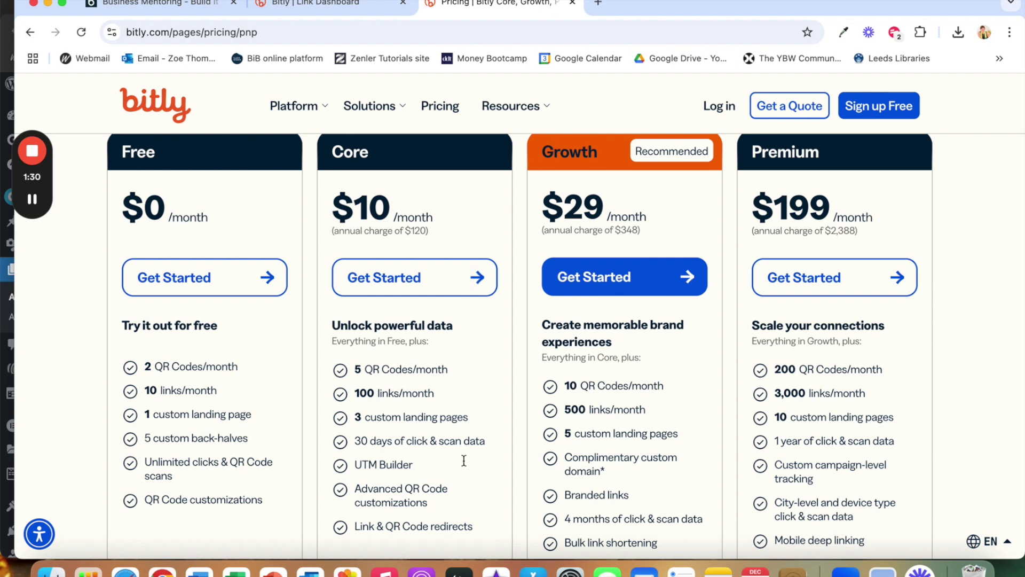
pyautogui.scroll(-3, 465, 478)
pyautogui.scroll(3, 464, 477)
pyautogui.scroll(5, 463, 475)
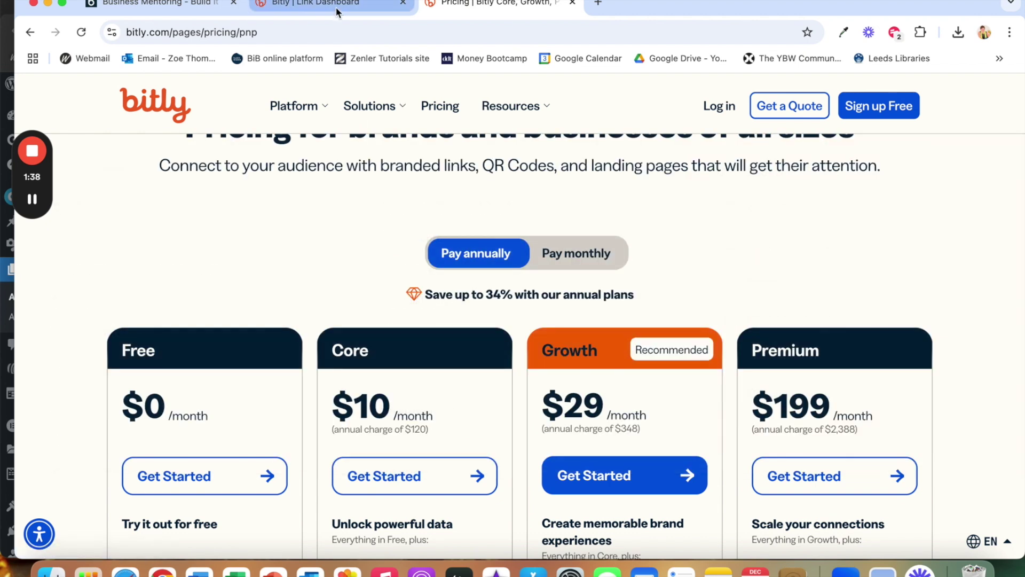
pyautogui.click(336, 7)
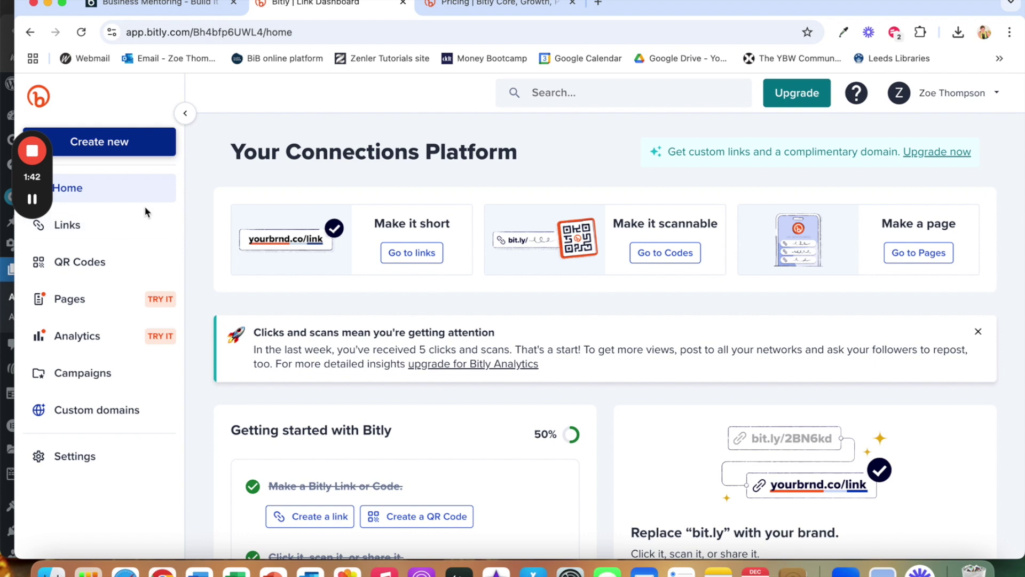
# Step: Browse the saved Links list, then start a new link with the Destination field focused
pyautogui.click(114, 228)
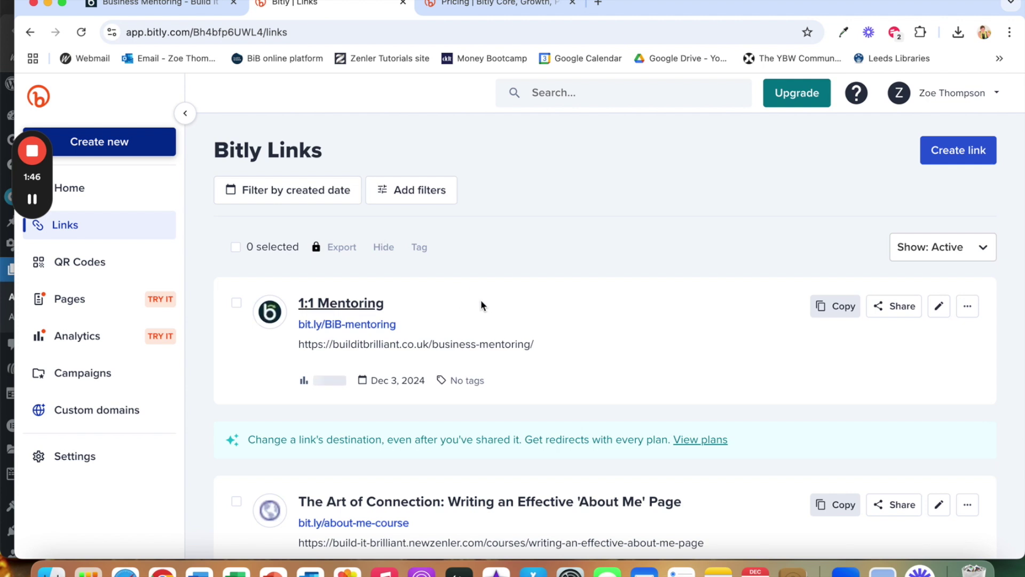
pyautogui.scroll(-3, 574, 359)
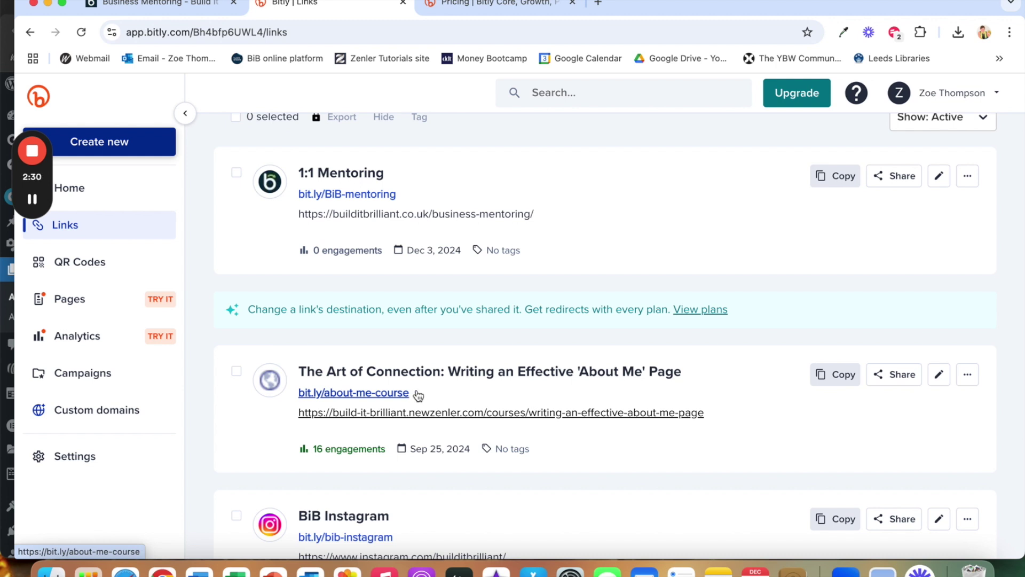
pyautogui.scroll(5, 734, 212)
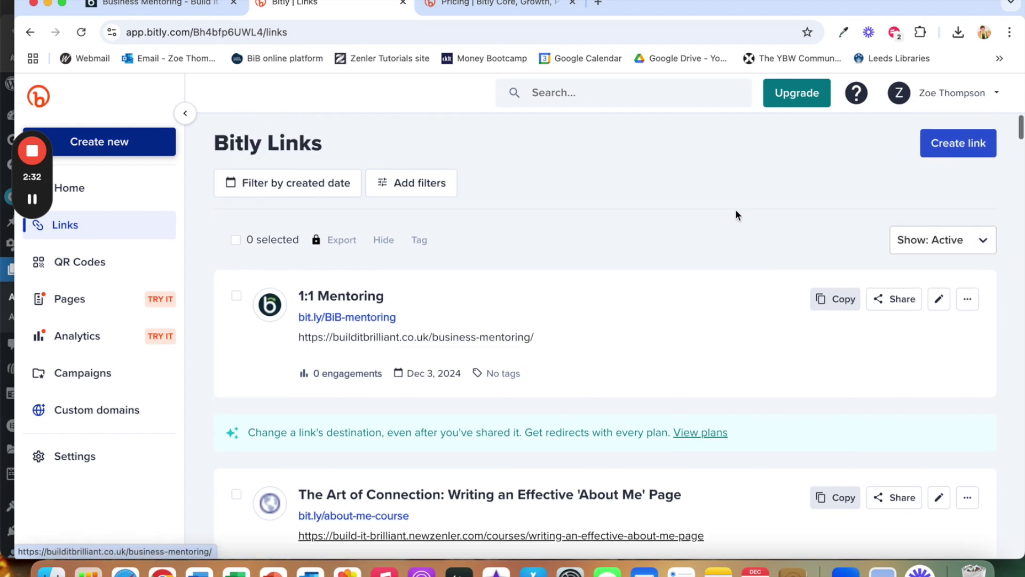
pyautogui.click(951, 153)
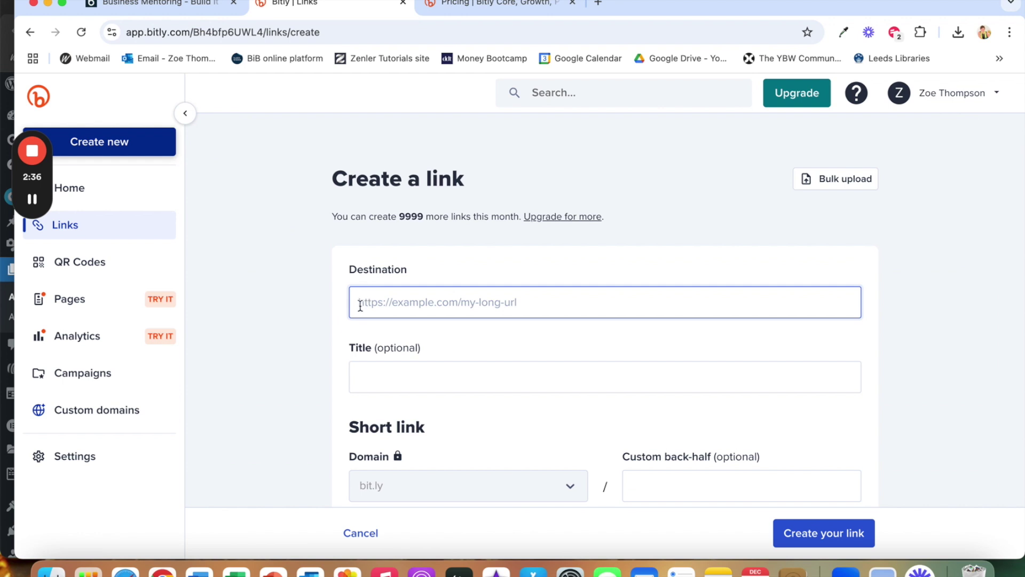
pyautogui.click(360, 305)
# Step: On the Build It Brilliant site, open the About page and select its web address
pyautogui.click(138, 8)
pyautogui.scroll(10, 186, 214)
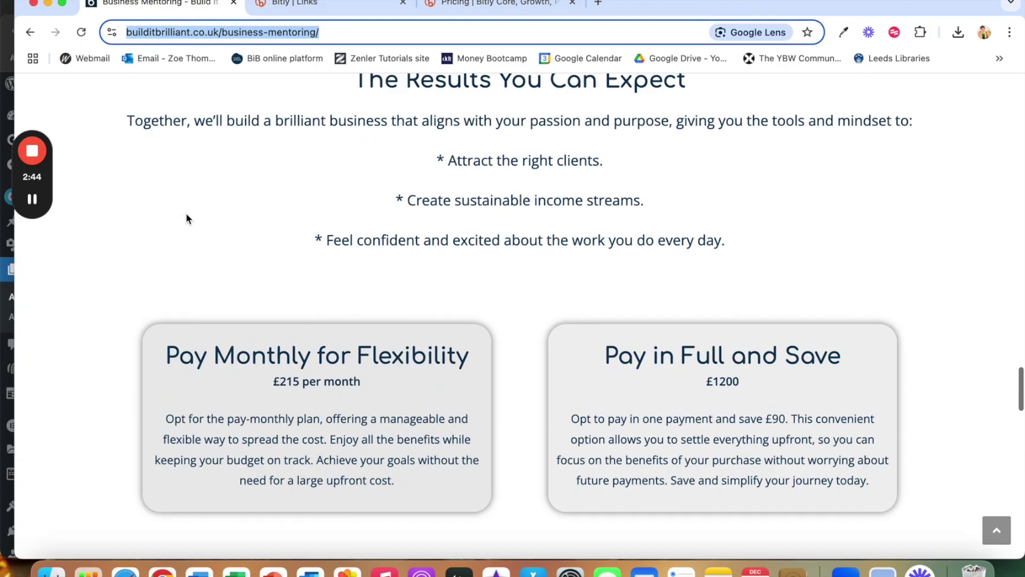
pyautogui.scroll(20, 187, 217)
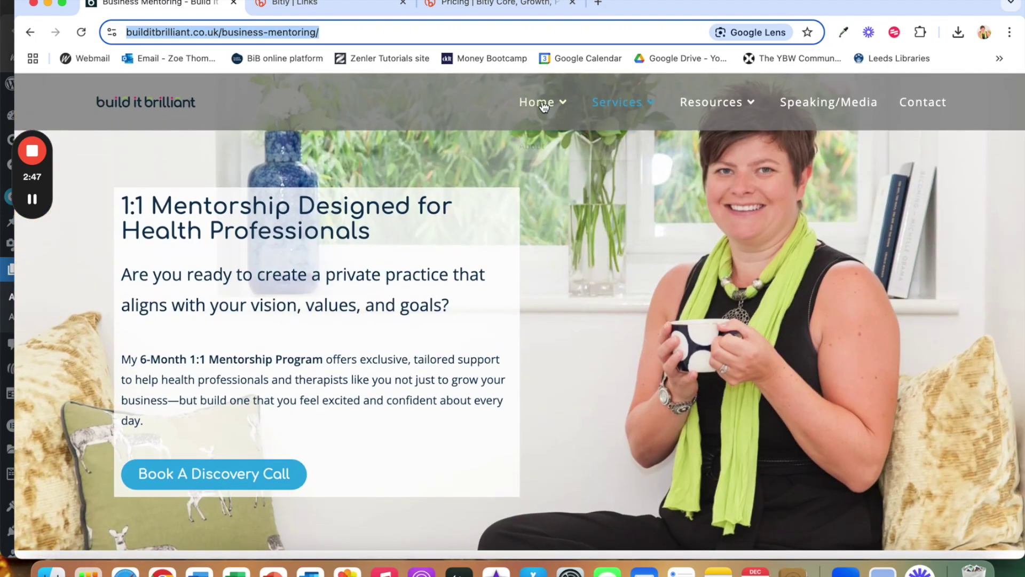
pyautogui.moveTo(542, 107)
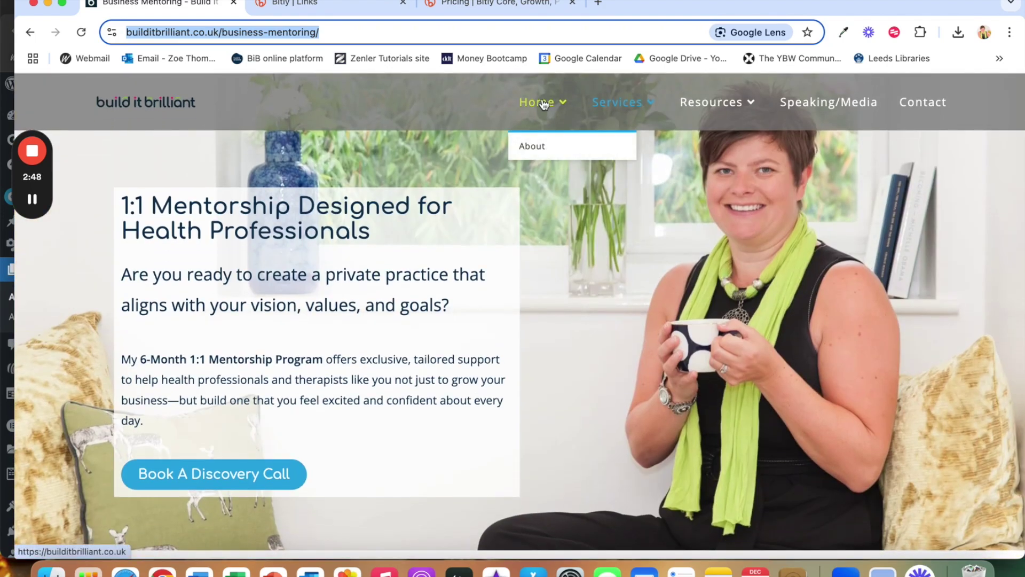
pyautogui.click(540, 147)
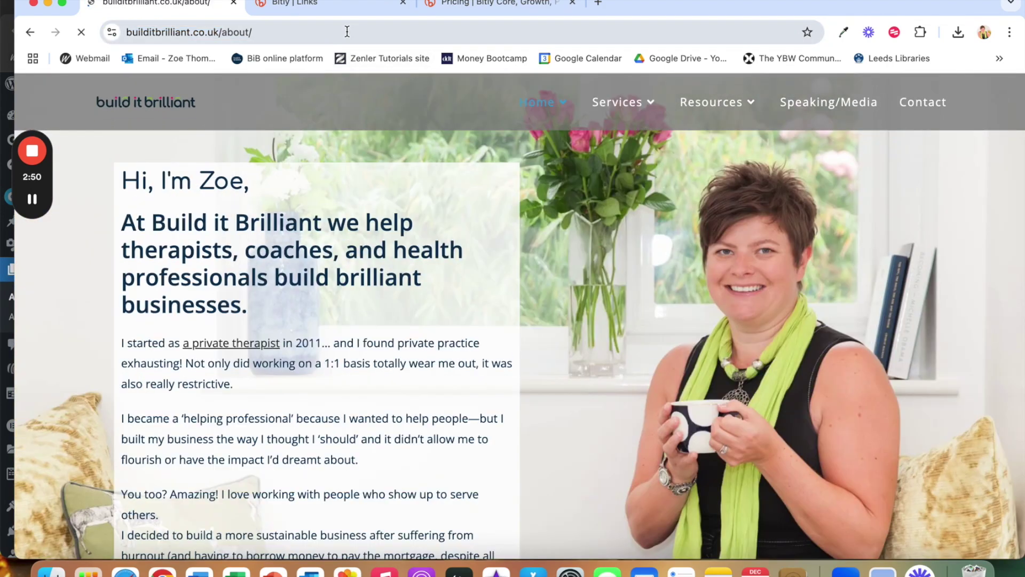
pyautogui.click(304, 32)
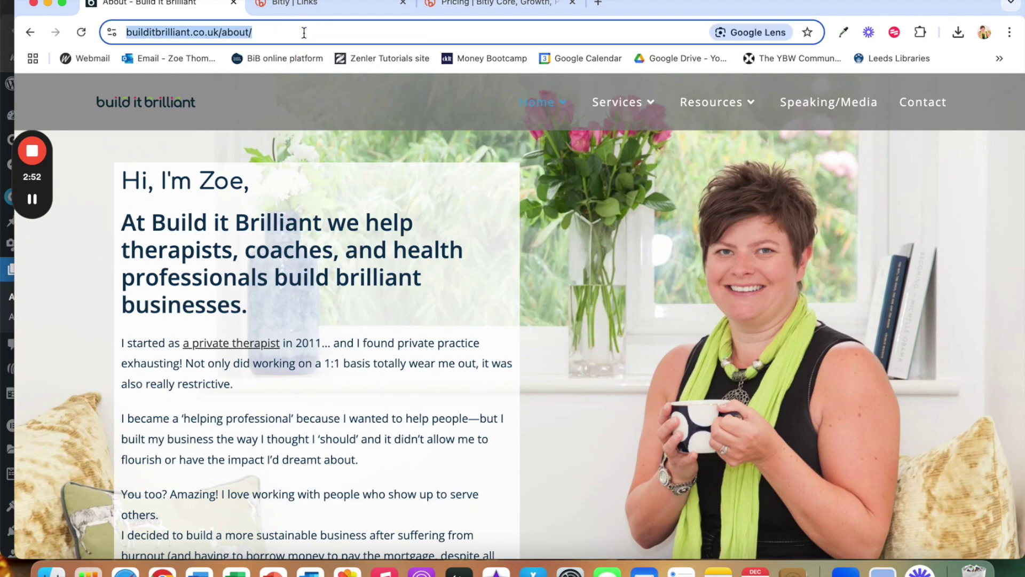
pyautogui.click(30, 32)
# Step: Open the Build it Brilliant Blog page from Resources and copy its full URL
pyautogui.moveTo(645, 108)
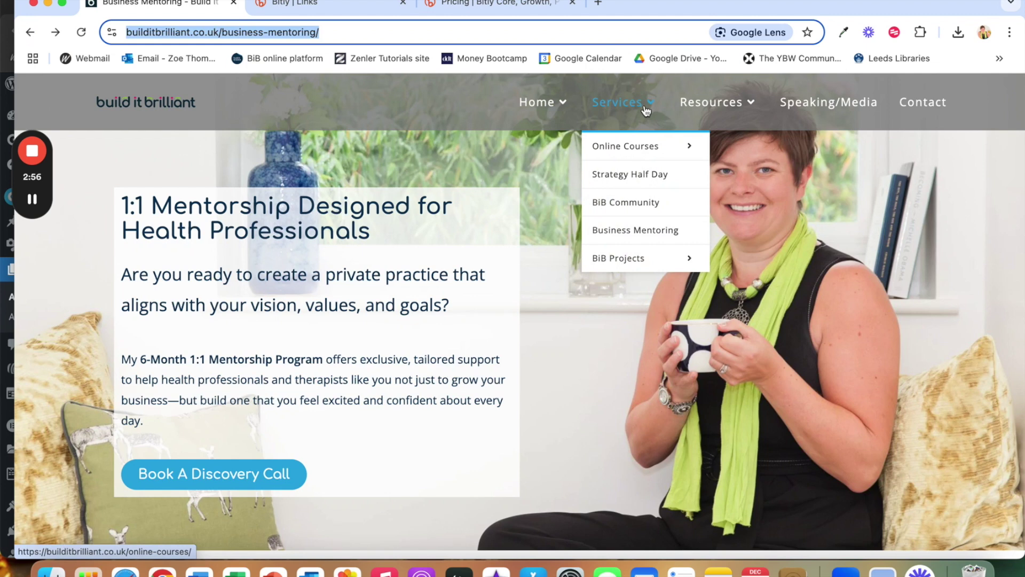
pyautogui.moveTo(690, 113)
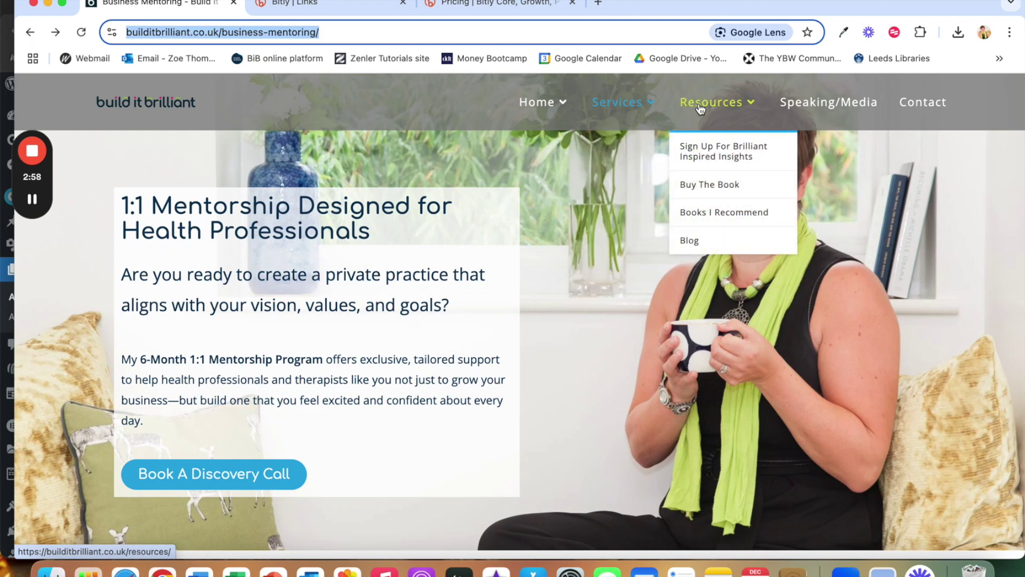
pyautogui.click(703, 241)
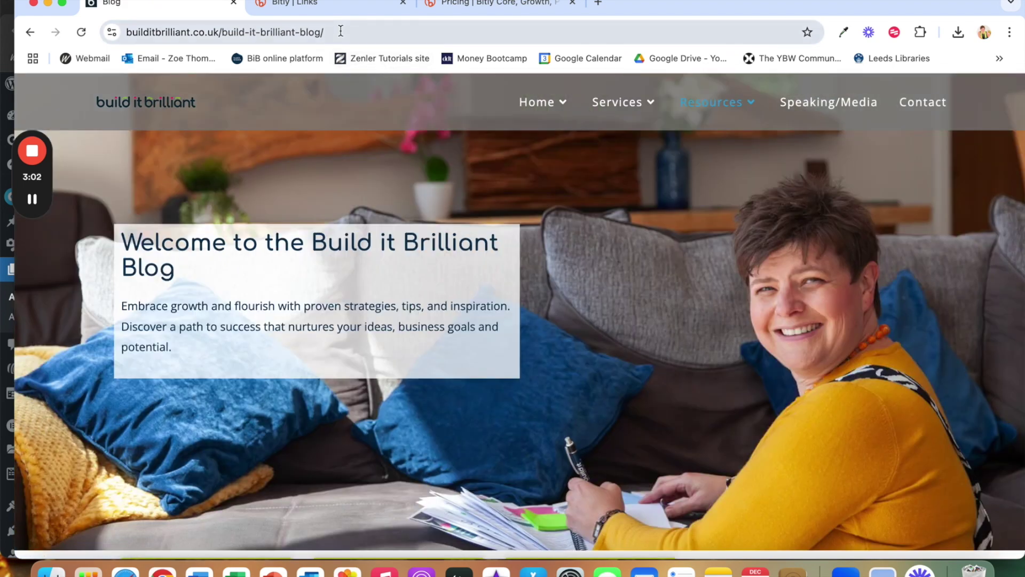
pyautogui.click(335, 31)
pyautogui.press('super+c')
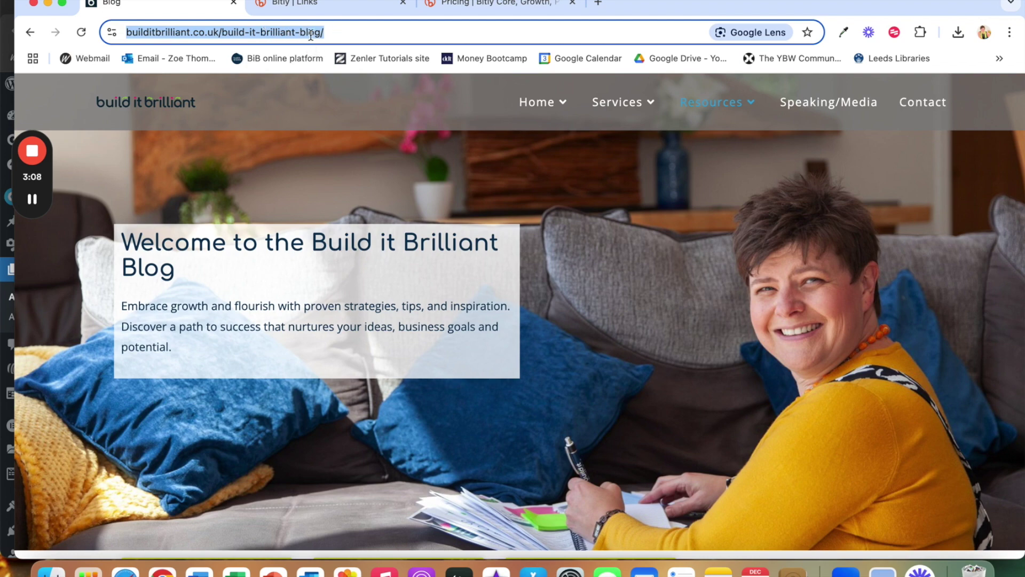
pyautogui.click(510, 4)
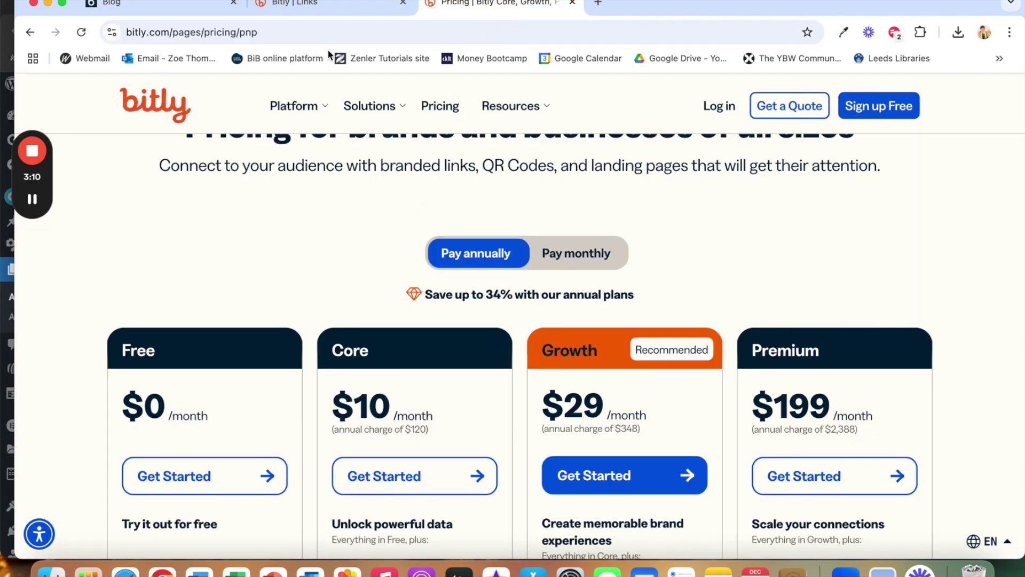
# Step: Paste the blog URL as the destination and title the link 'BiB Blog'
pyautogui.click(304, 2)
pyautogui.click(383, 303)
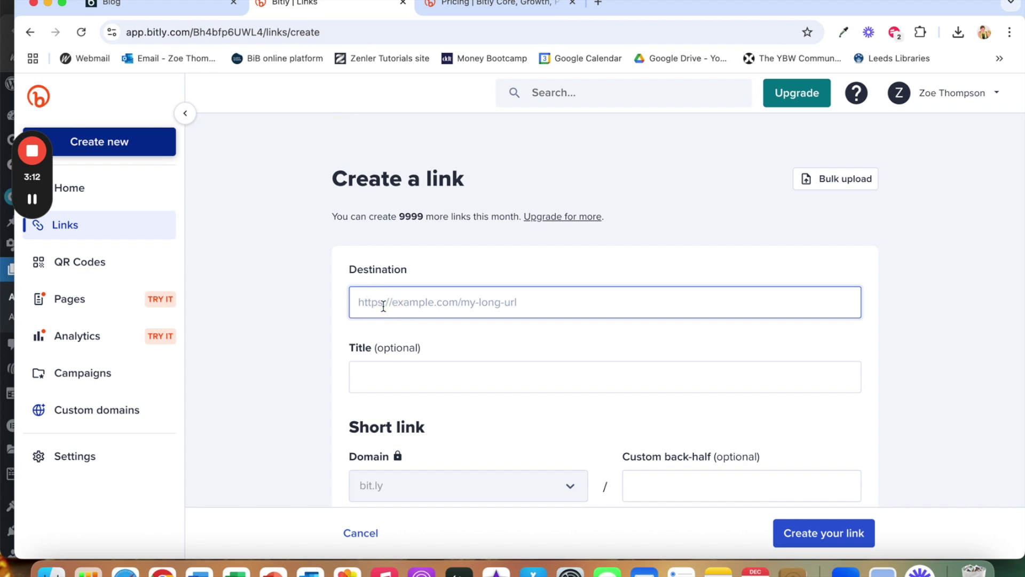
pyautogui.press('super+v')
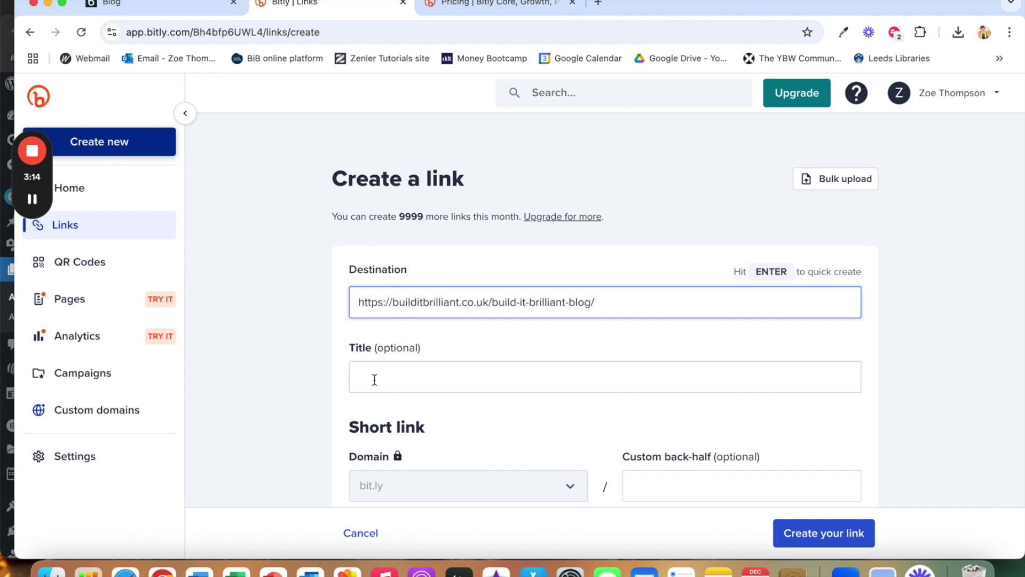
pyautogui.click(375, 379)
pyautogui.write('B')
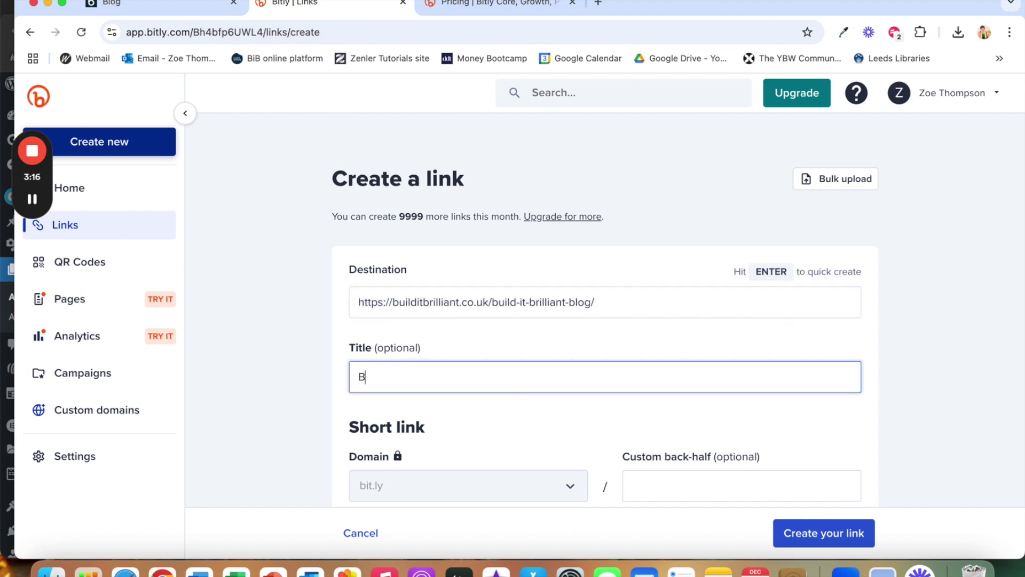
pyautogui.write('iB Blog')
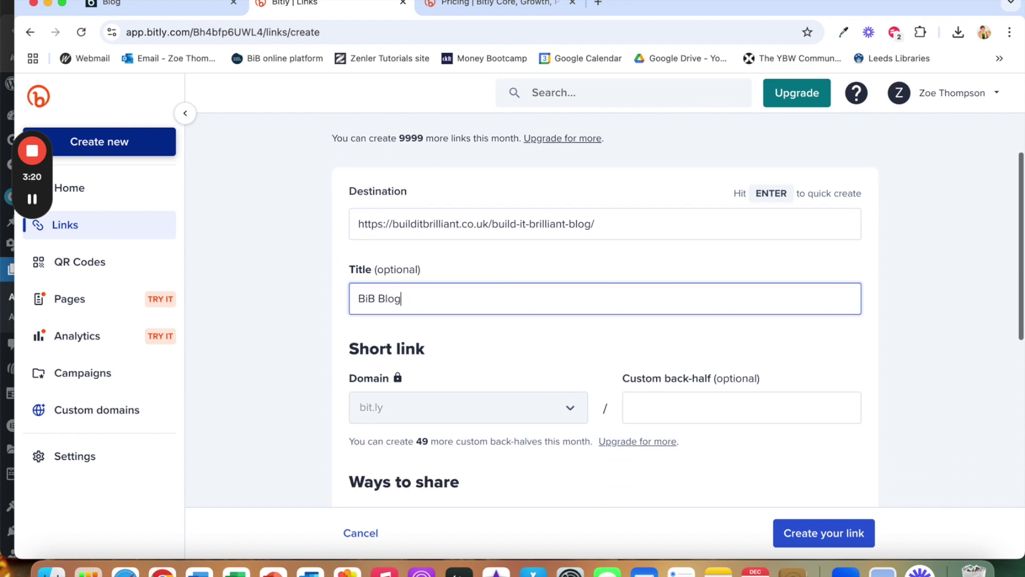
# Step: Enter custom back-half 'BiB-blog', then trim it to 'blog' to check availability
pyautogui.click(668, 406)
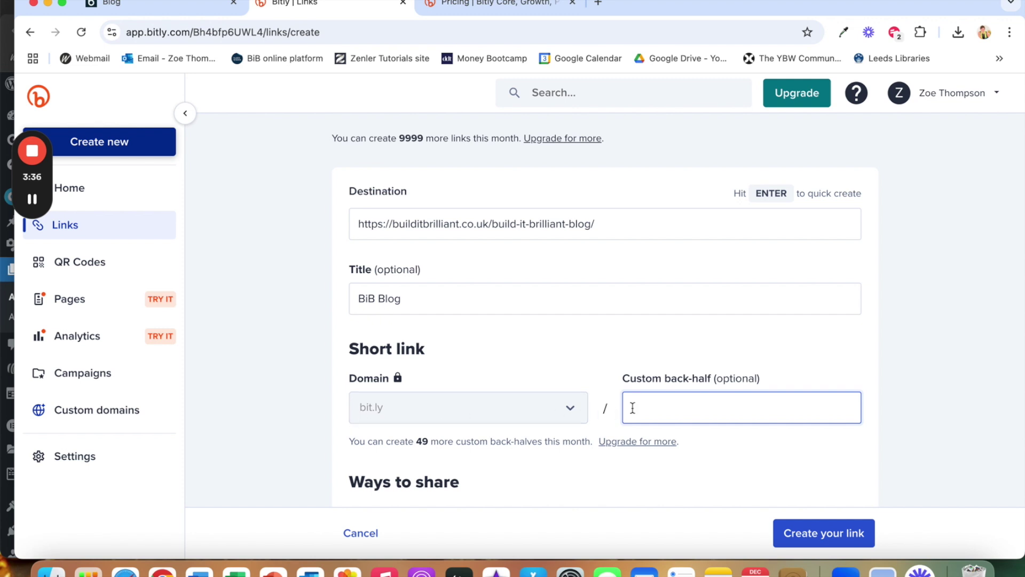
pyautogui.write('BiB-blog')
pyautogui.click(604, 486)
pyautogui.scroll(-1, 604, 485)
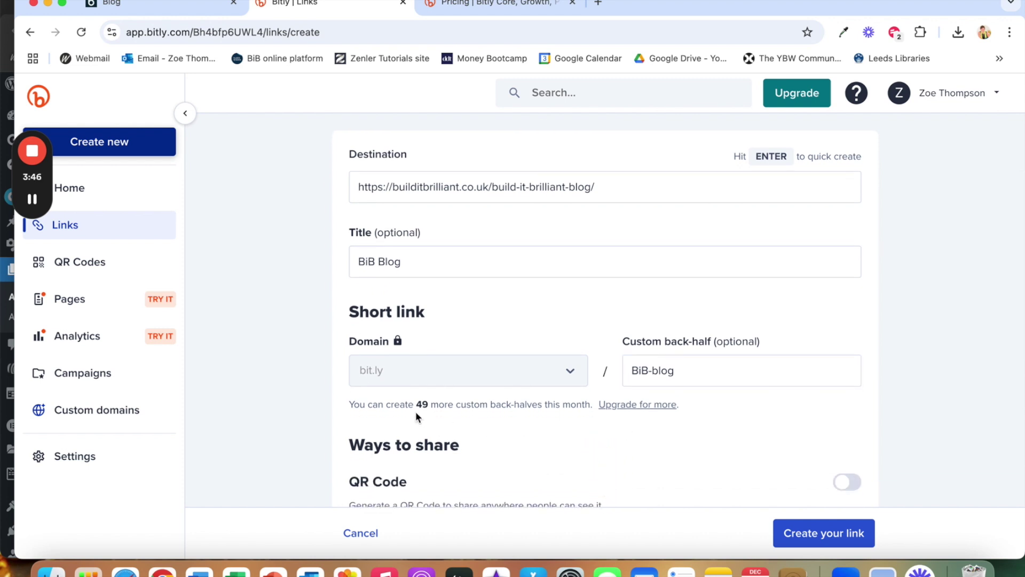
pyautogui.moveTo(430, 407); pyautogui.dragTo(410, 406)
pyautogui.click(679, 372)
pyautogui.click(679, 372)
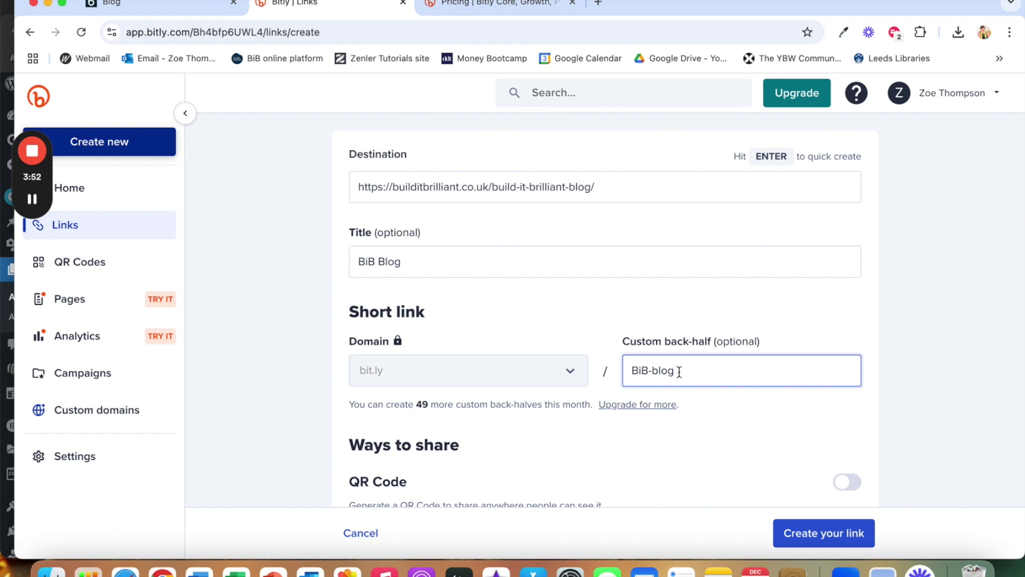
pyautogui.moveTo(651, 370); pyautogui.dragTo(601, 369)
pyautogui.press('BackSpace')
pyautogui.click(714, 455)
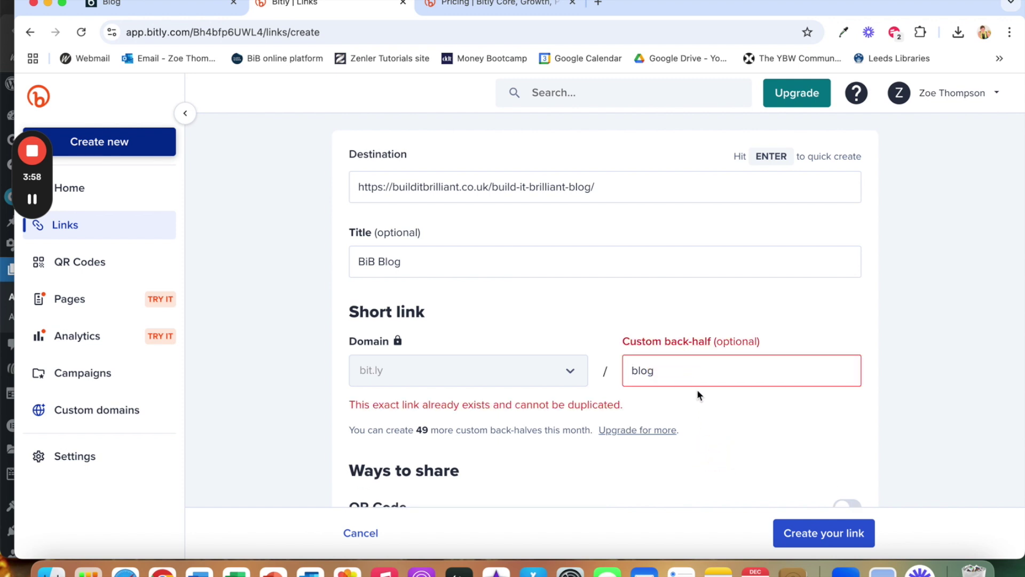
# Step: Rewrite the custom back-half as 'BiB-blog' after 'blog' is rejected as a duplicate
pyautogui.click(632, 370)
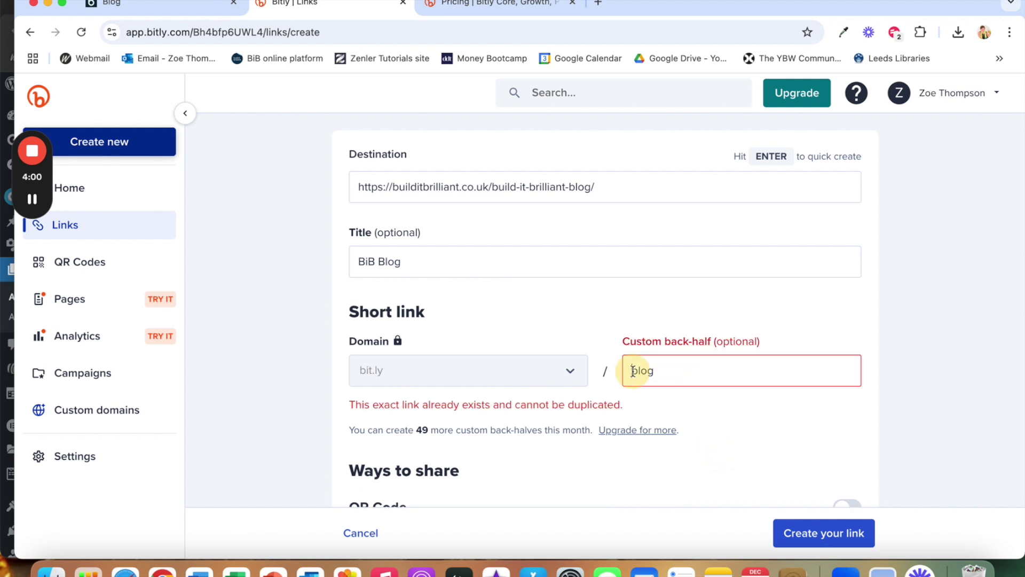
pyautogui.write('Bib')
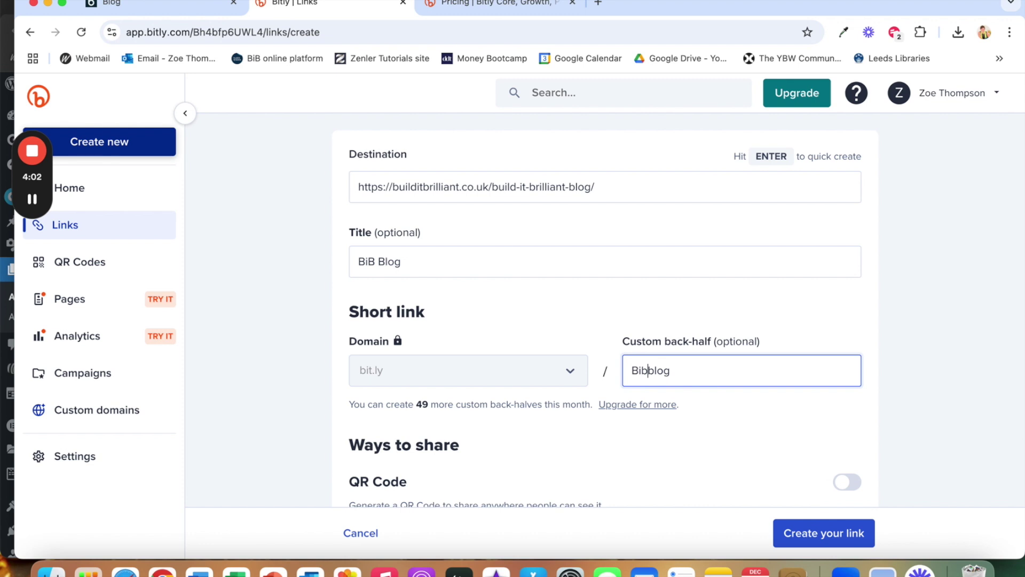
pyautogui.press('BackSpace')
pyautogui.write('b-')
pyautogui.click(647, 372)
pyautogui.press('BackSpace')
pyautogui.write('B')
pyautogui.click(536, 450)
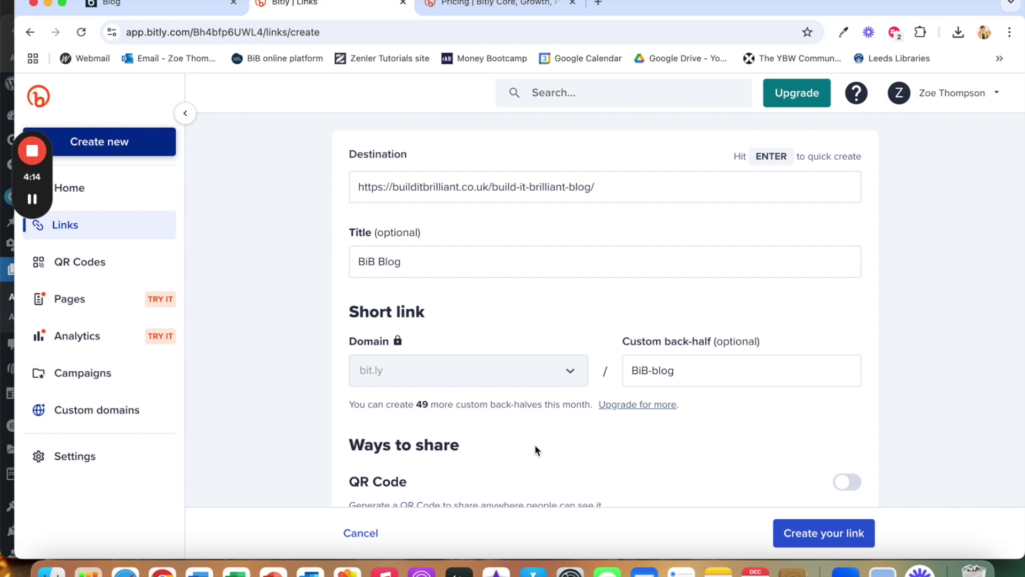
pyautogui.click(651, 370)
pyautogui.press('BackSpace')
pyautogui.write('-')
pyautogui.scroll(-3, 539, 446)
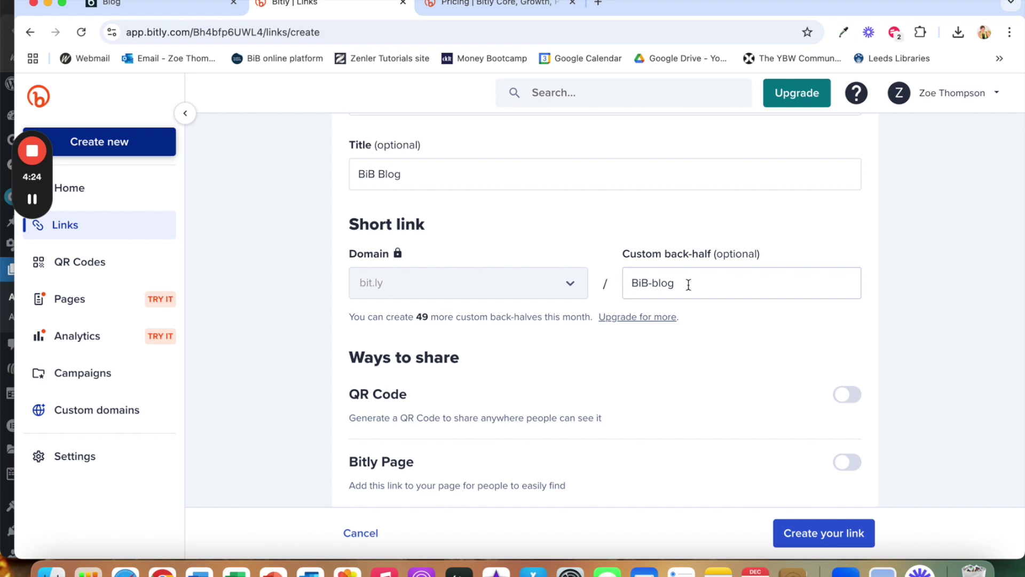
# Step: Turn on the QR Code toggle and create the short link bit.ly/BiB-blog
pyautogui.click(849, 396)
pyautogui.scroll(-2, 697, 387)
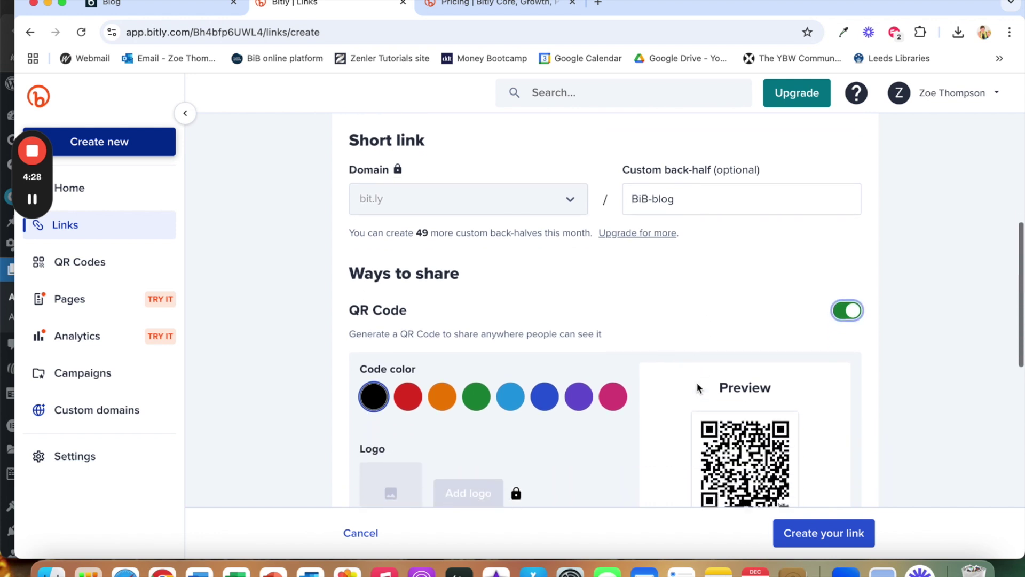
pyautogui.scroll(-1, 697, 383)
pyautogui.scroll(-2, 609, 389)
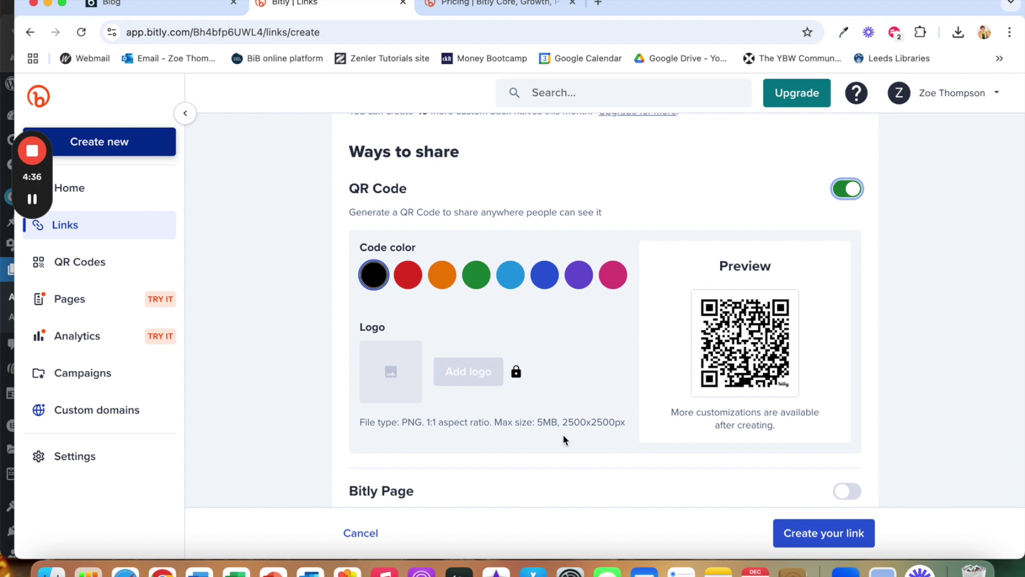
pyautogui.scroll(-5, 563, 435)
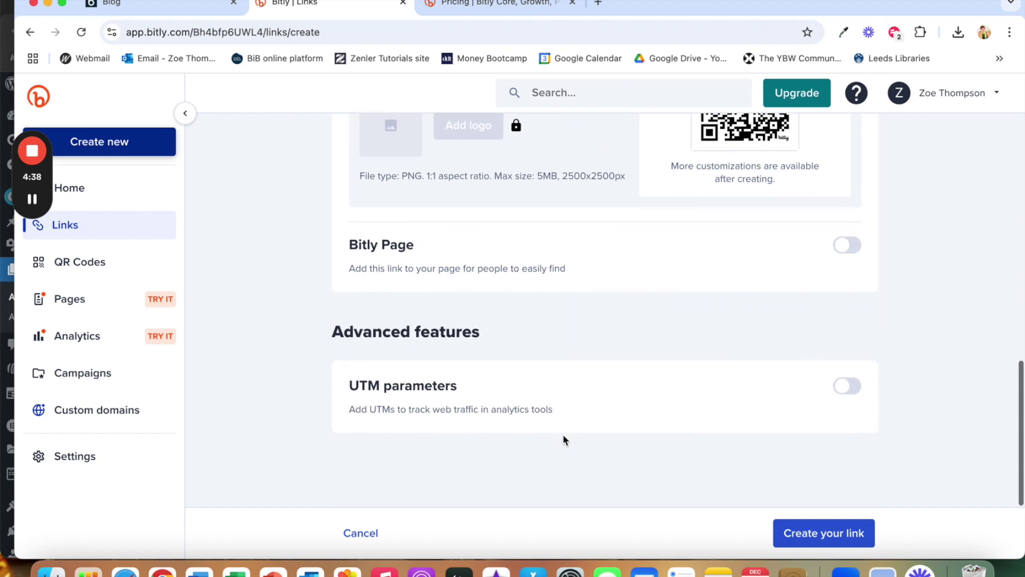
pyautogui.click(824, 533)
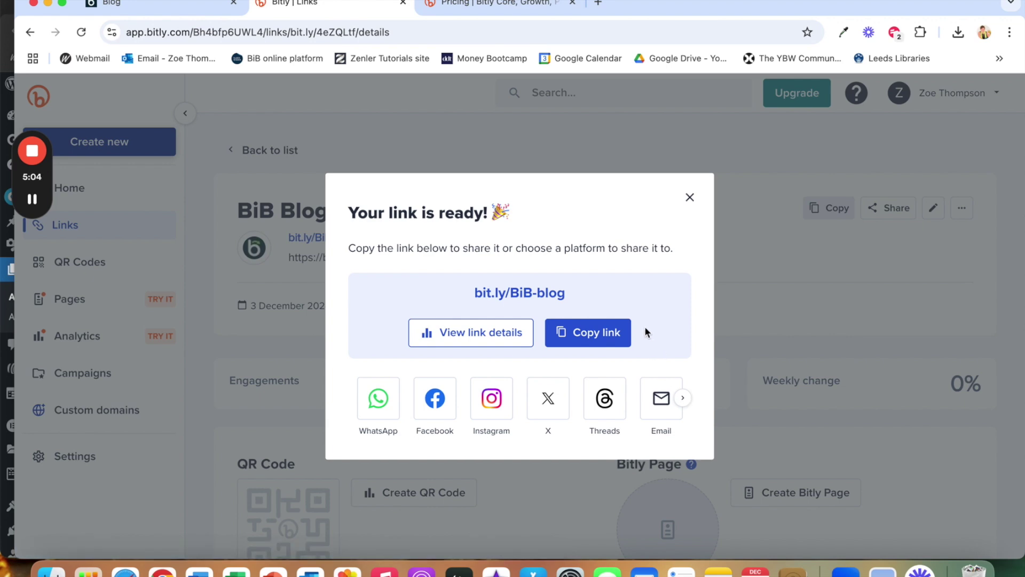
# Step: Copy bit.ly/BiB-blog from the link-ready dialog and close it
pyautogui.click(575, 333)
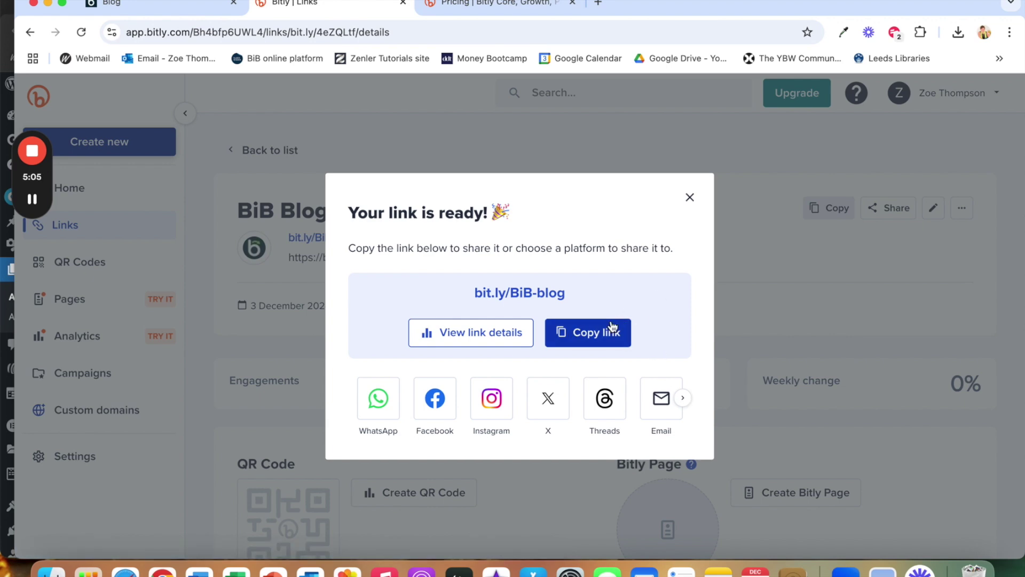
pyautogui.click(690, 198)
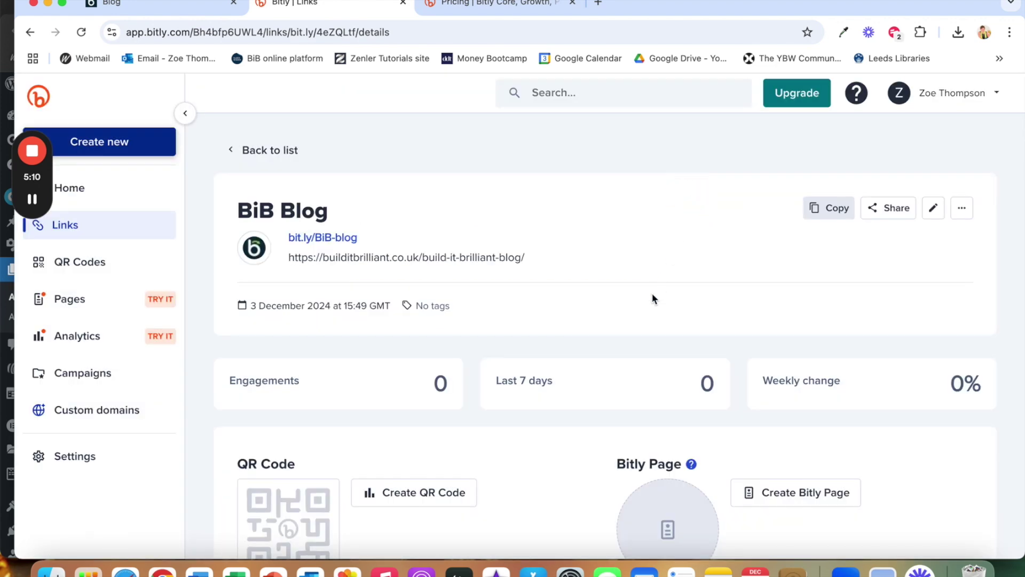
# Step: Create a QR code for the BiB Blog link, keeping the default black colour
pyautogui.scroll(-5, 653, 298)
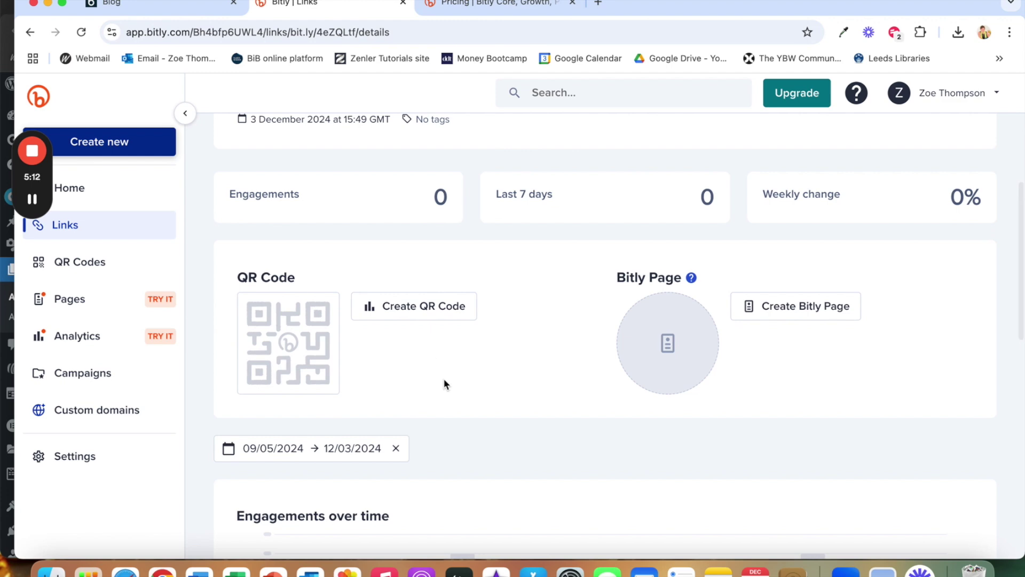
pyautogui.scroll(-3, 445, 383)
pyautogui.scroll(3, 444, 381)
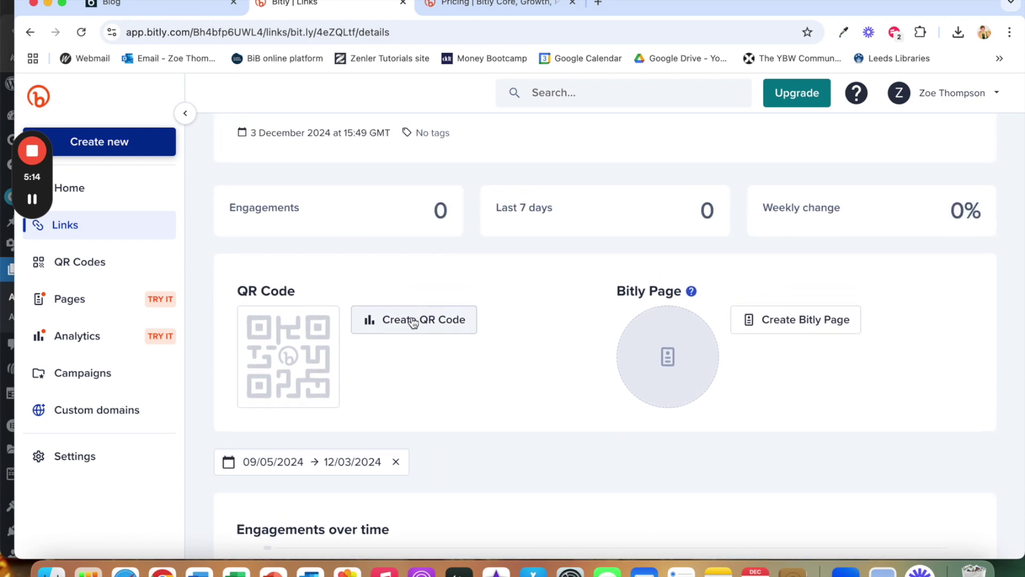
pyautogui.click(411, 316)
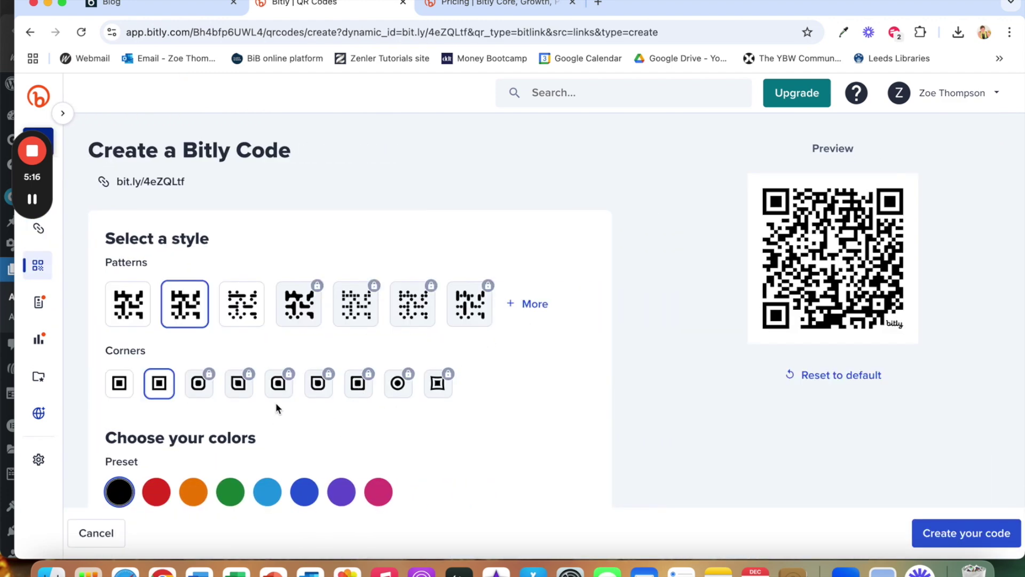
pyautogui.scroll(-7, 293, 418)
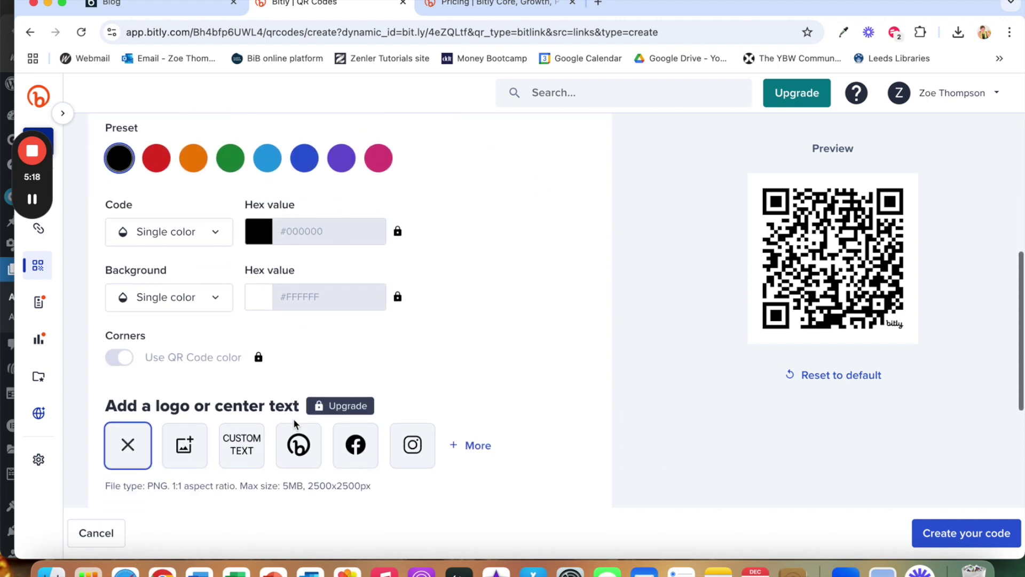
pyautogui.scroll(-2, 293, 418)
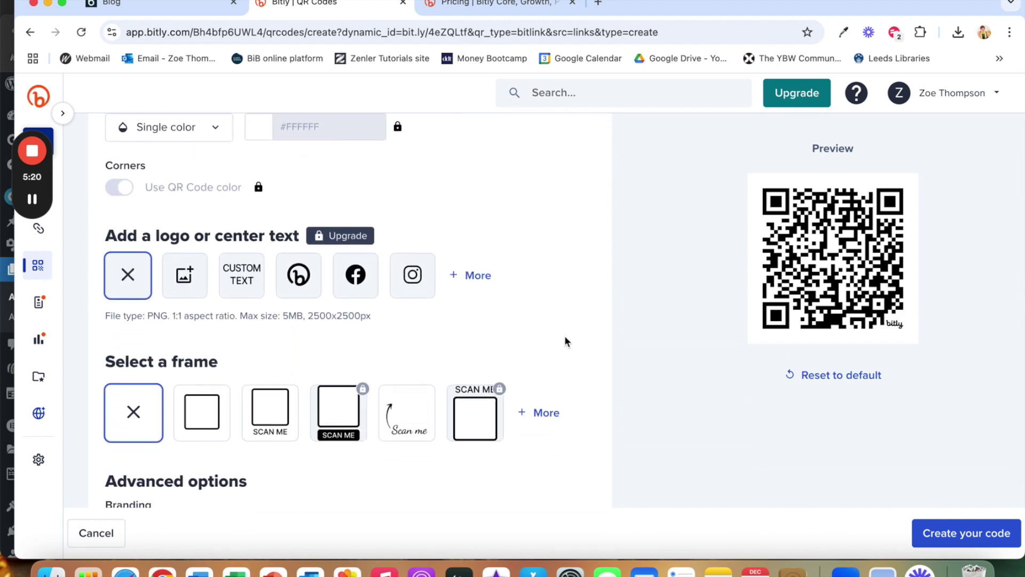
pyautogui.click(943, 531)
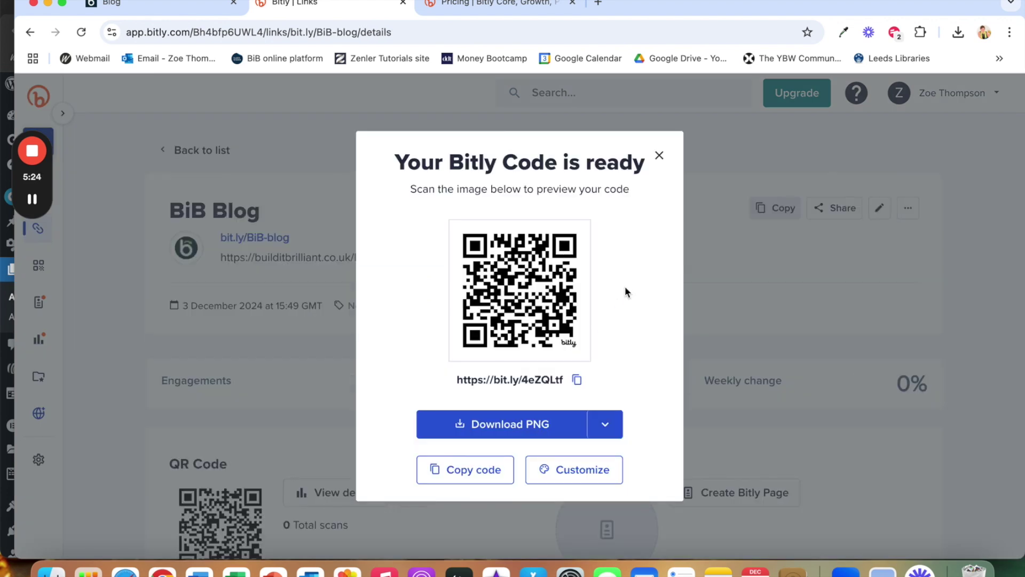
# Step: Download the QR code as JPEG (bit.ly_4eZQLtf.jpeg) and close the ready dialog
pyautogui.click(606, 427)
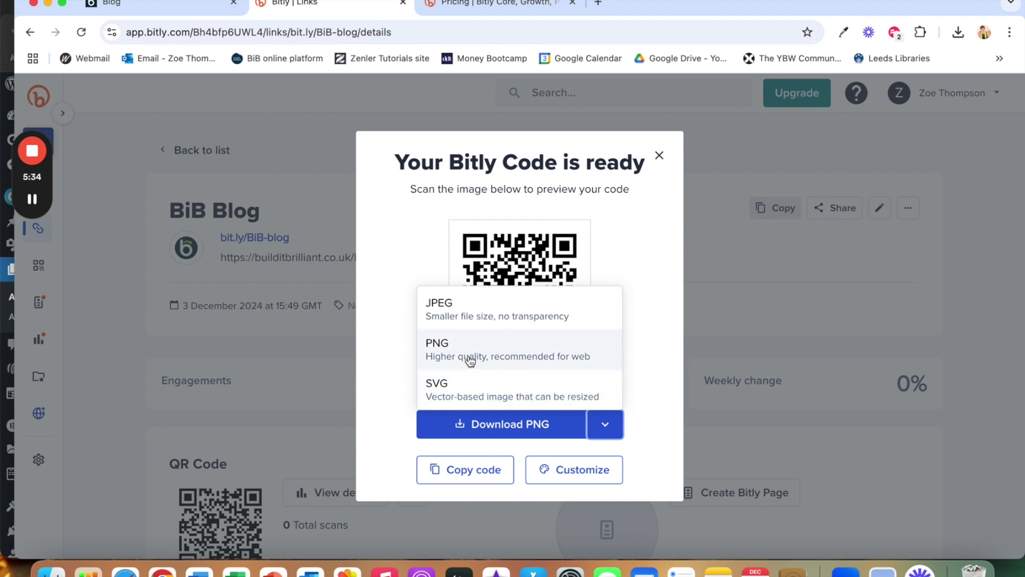
pyautogui.click(484, 314)
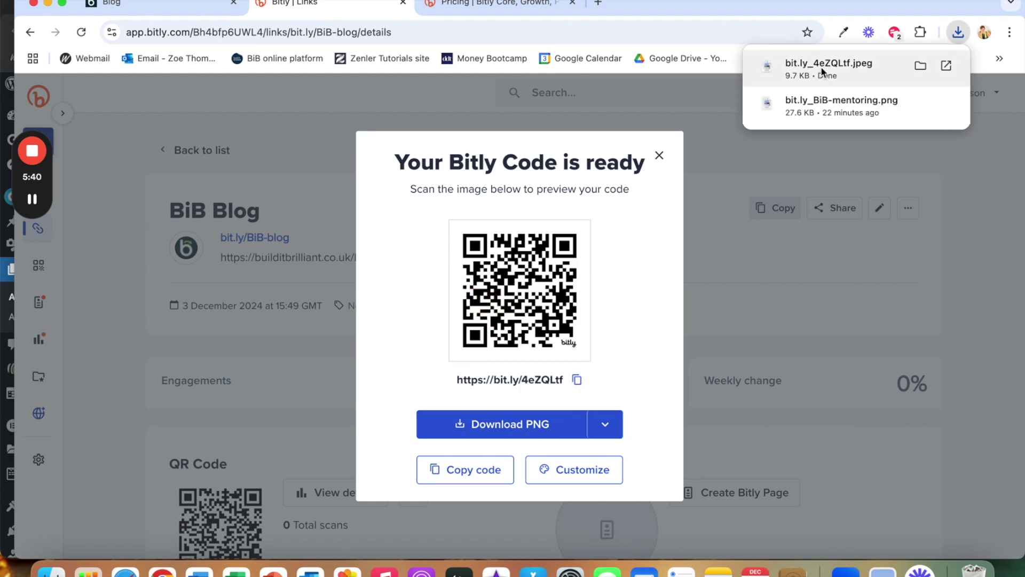
pyautogui.click(660, 156)
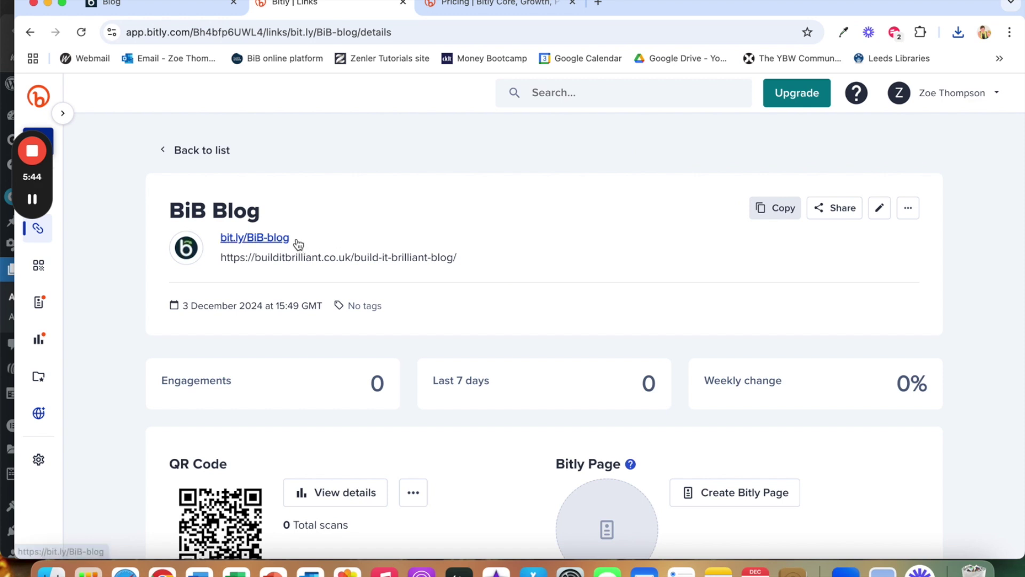
# Step: Copy bit.ly/BiB-blog from the BiB Blog details card and check the page
pyautogui.click(761, 209)
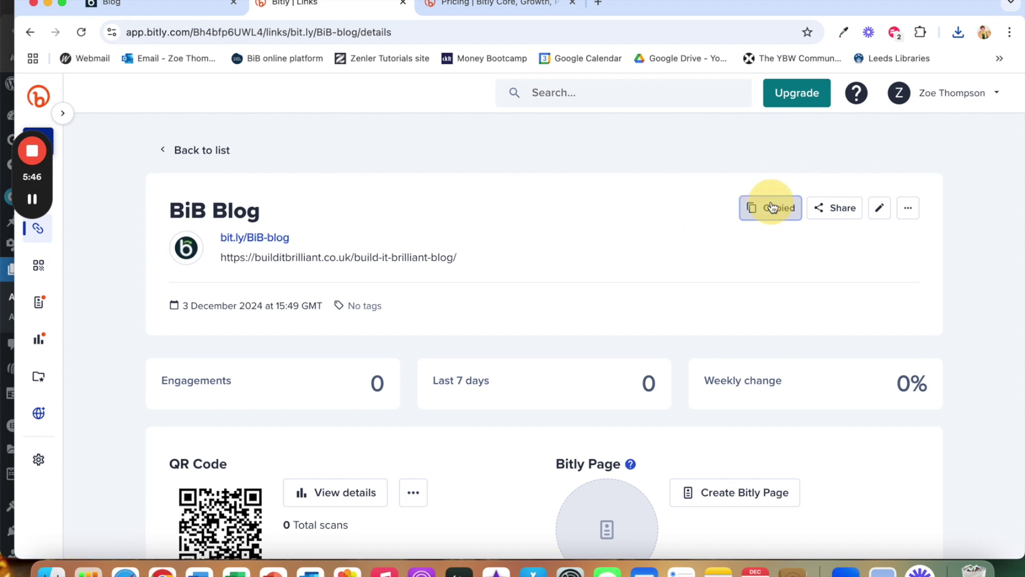
pyautogui.scroll(-3, 404, 332)
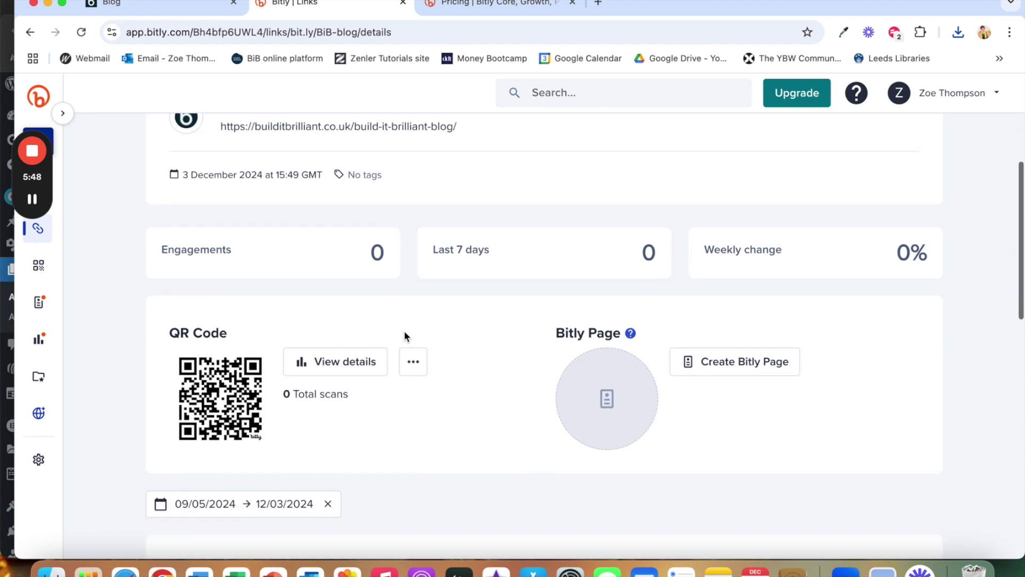
pyautogui.scroll(3, 405, 332)
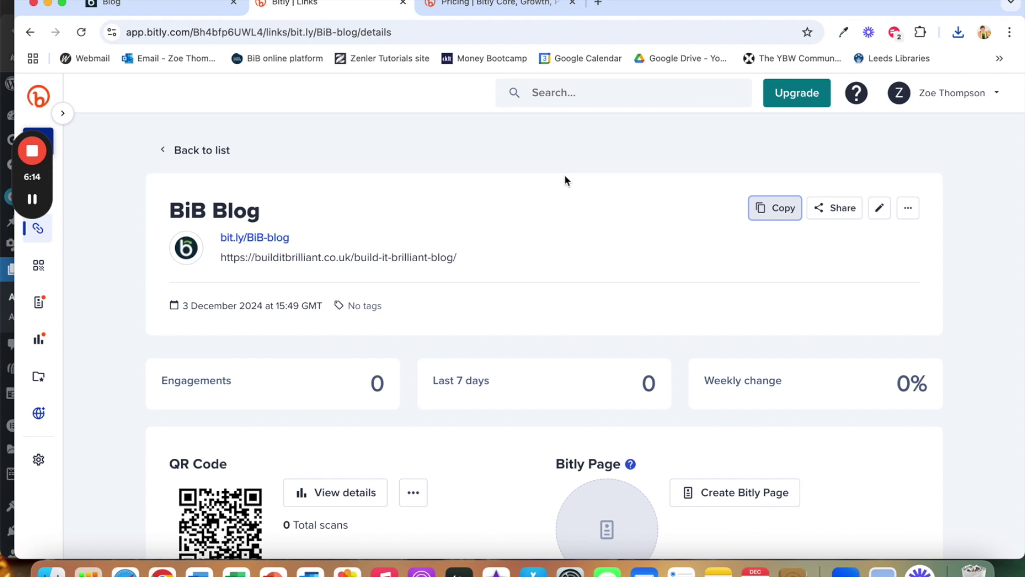
pyautogui.scroll(-2, 378, 387)
pyautogui.scroll(-2, 378, 387)
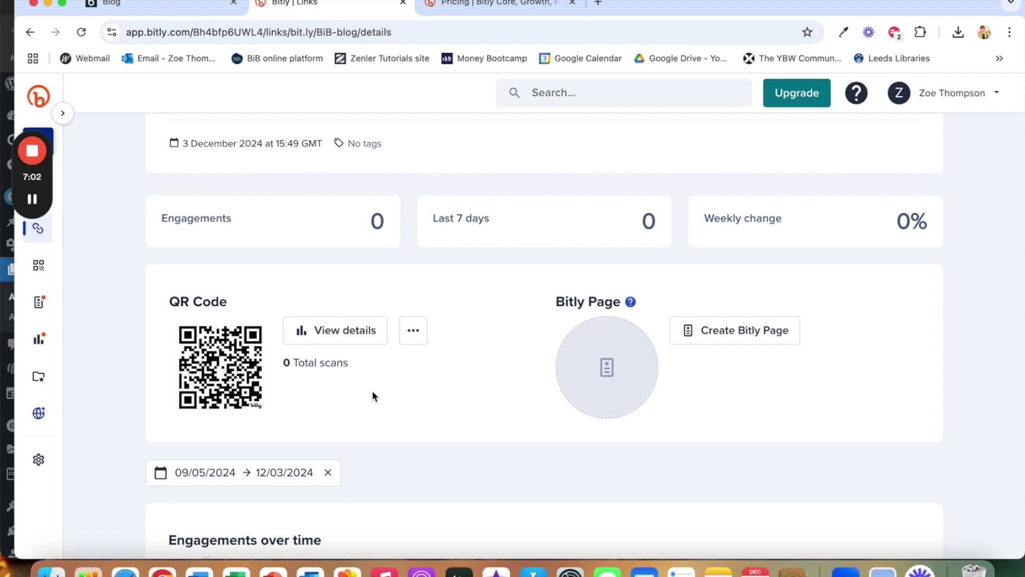
pyautogui.scroll(3, 373, 395)
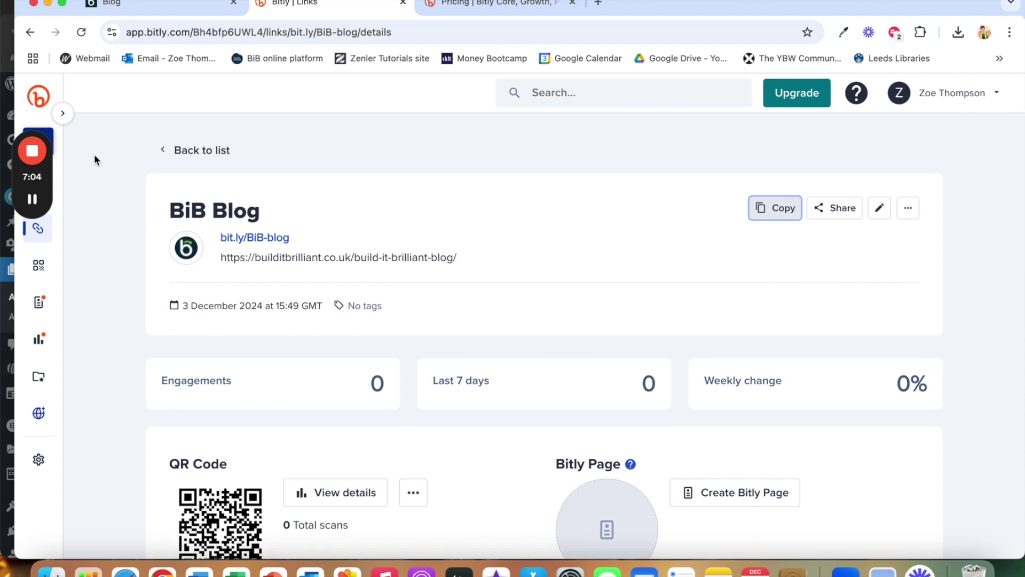